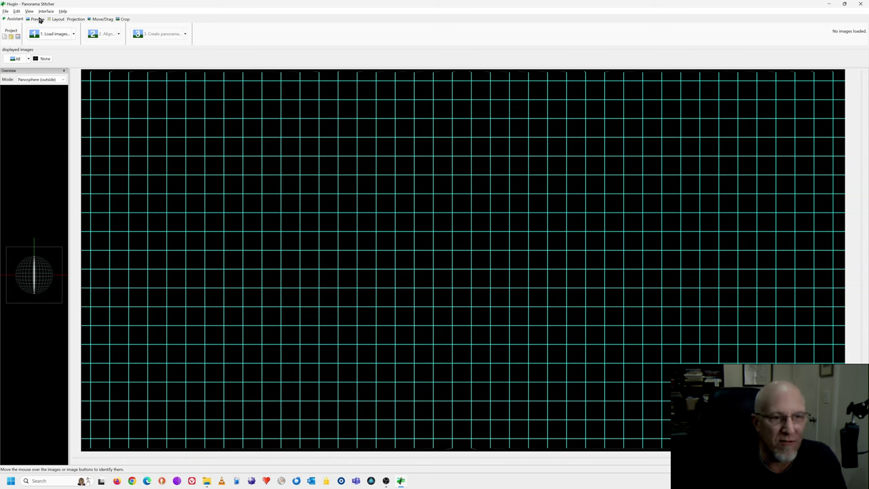
Add Panel1.jpg, Panel2.jpg, Panel3.jpg and Panel4.jpg to the Hugin project
{"action": "left_click", "coordinate": [50, 34]}
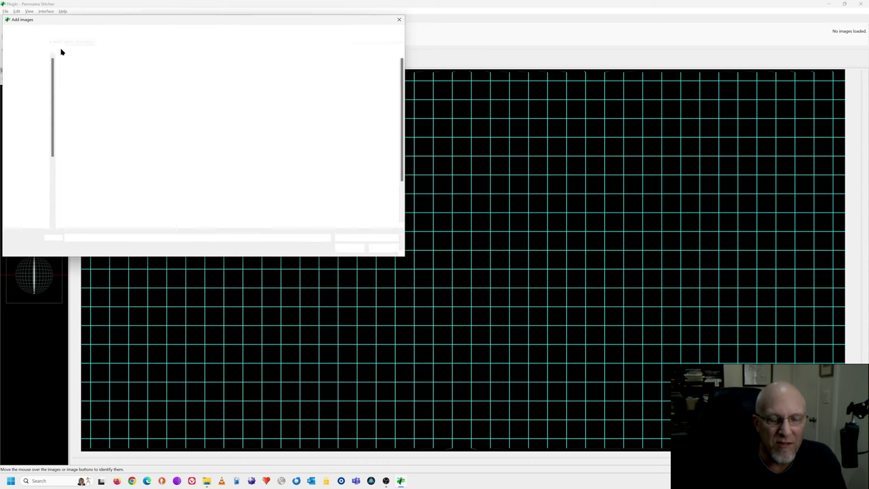
{"action": "scroll", "coordinate": [251, 129], "scroll_direction": "down", "scroll_amount": 2}
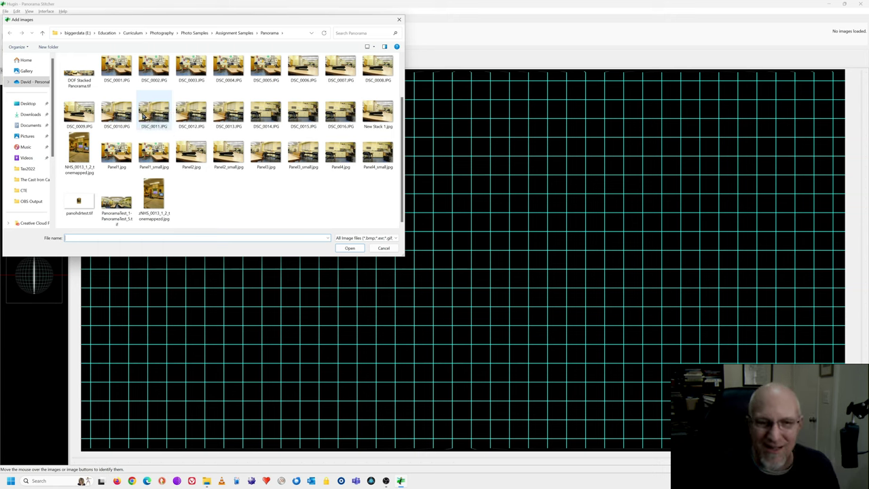
{"action": "left_click", "coordinate": [114, 155]}
{"action": "left_click", "coordinate": [186, 157], "text": "ctrl"}
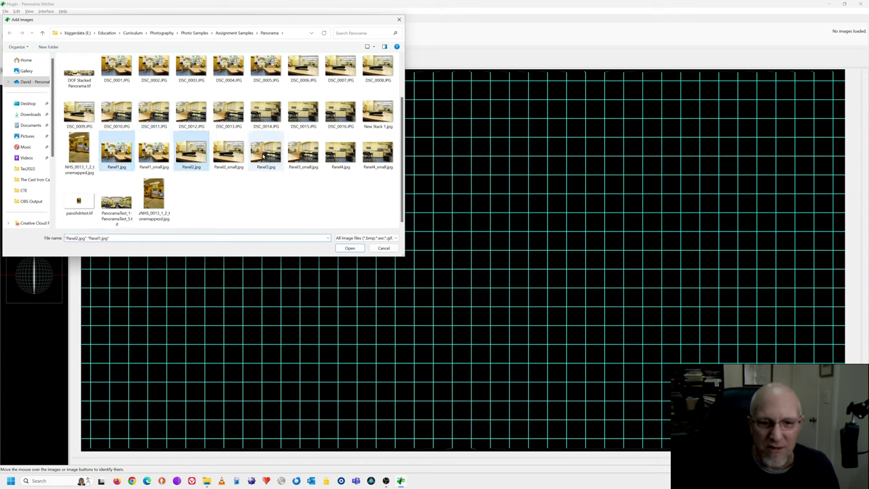
{"action": "left_click", "coordinate": [263, 156], "text": "ctrl"}
{"action": "left_click", "coordinate": [336, 157], "text": "ctrl"}
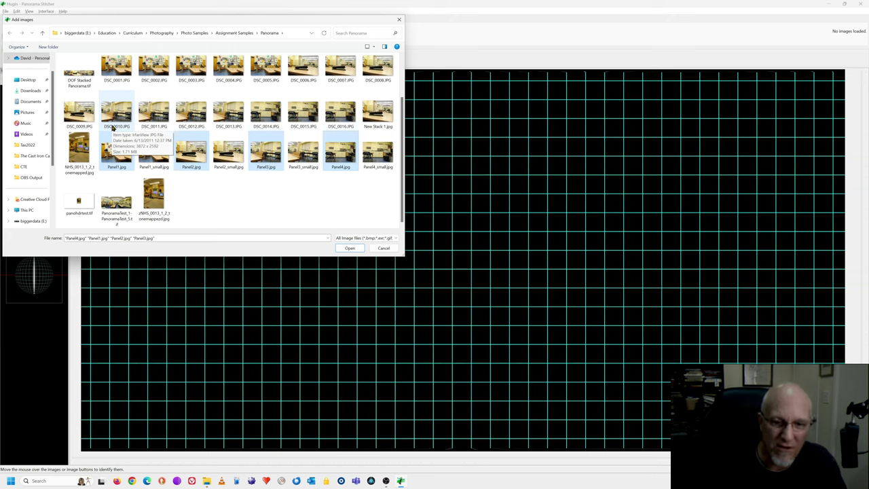
{"action": "left_click", "coordinate": [353, 248]}
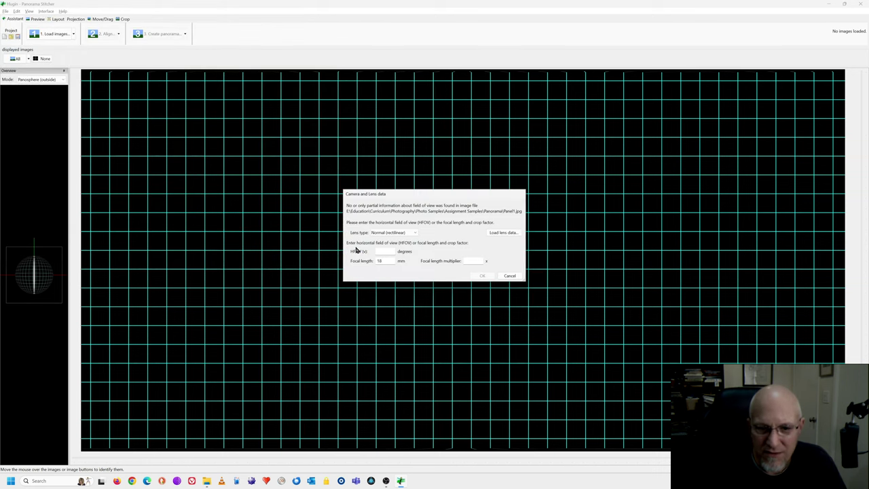
Skip the Camera and Lens data prompt for each of the four Panel photos
{"action": "left_click", "coordinate": [509, 276]}
{"action": "left_click", "coordinate": [508, 276]}
{"action": "left_click", "coordinate": [508, 276]}
{"action": "left_click", "coordinate": [509, 276]}
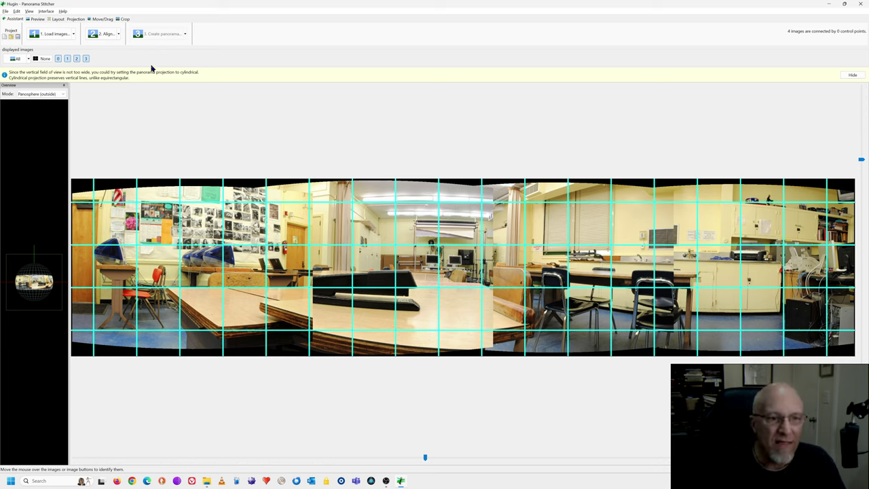
Run the Assistant's Align to join the four photos with 63 control points
{"action": "left_click", "coordinate": [102, 34]}
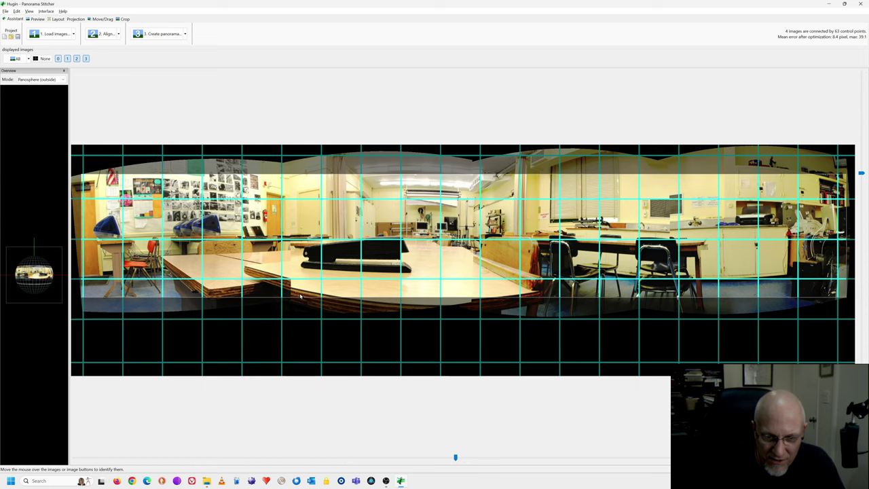
{"action": "left_click", "coordinate": [155, 36]}
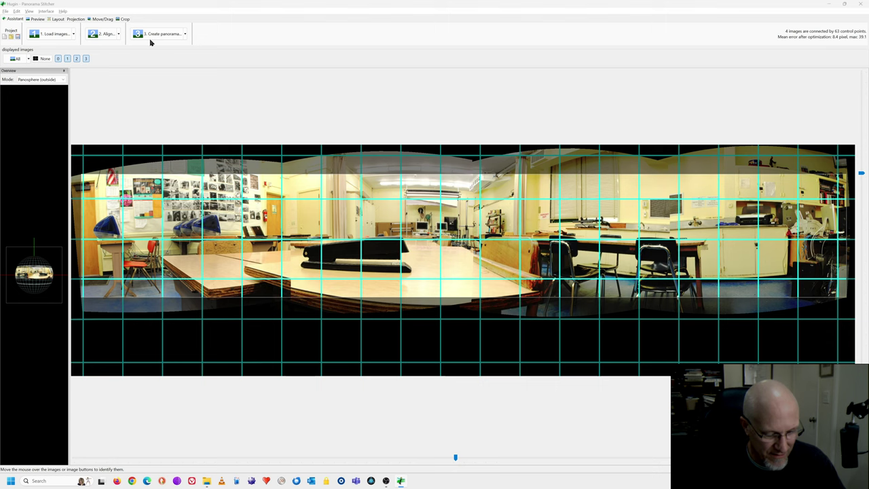
Set the 8709 × 1402 panorama output format to JPEG with quality 100
{"action": "left_click", "coordinate": [152, 35]}
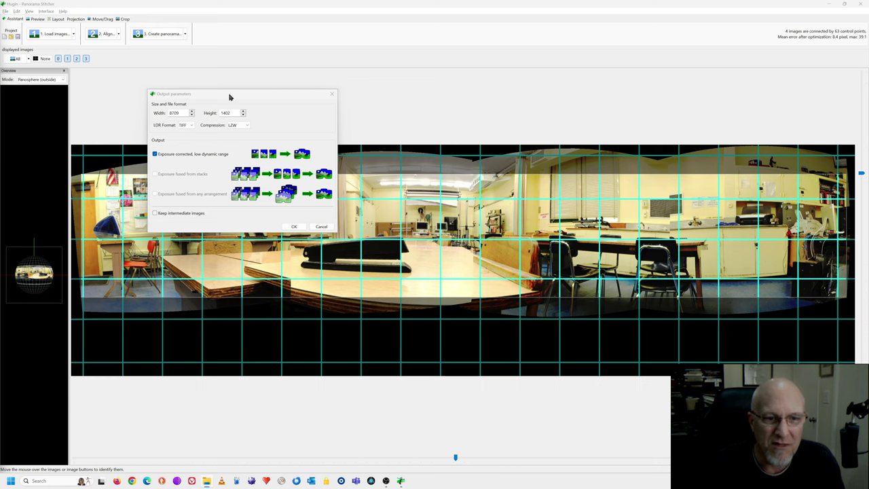
{"action": "left_click_drag", "start_coordinate": [230, 97], "coordinate": [198, 81]}
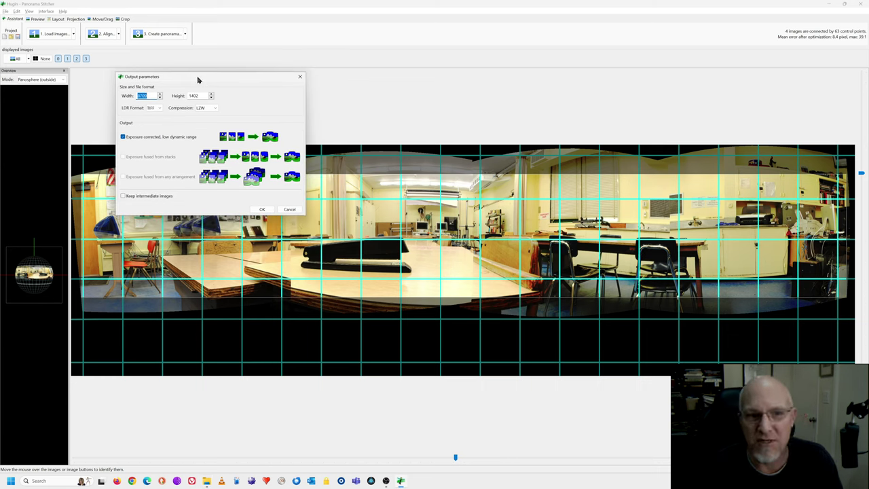
{"action": "left_click", "coordinate": [160, 109]}
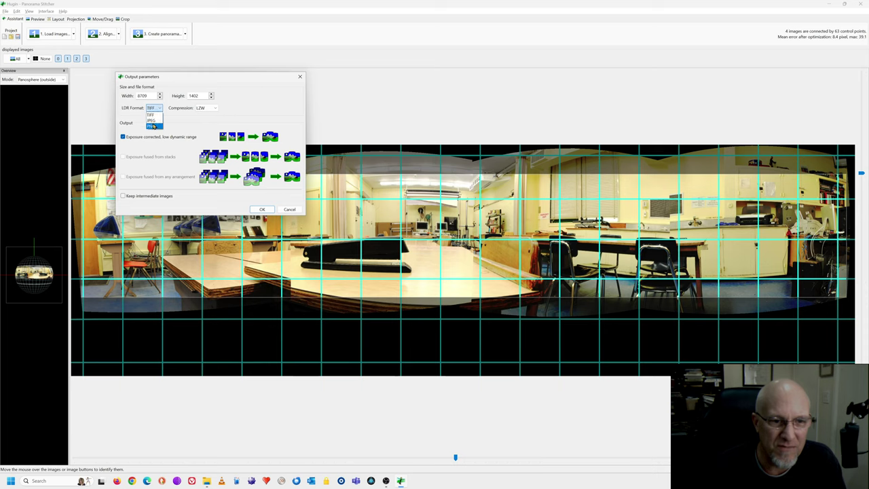
{"action": "left_click", "coordinate": [152, 120]}
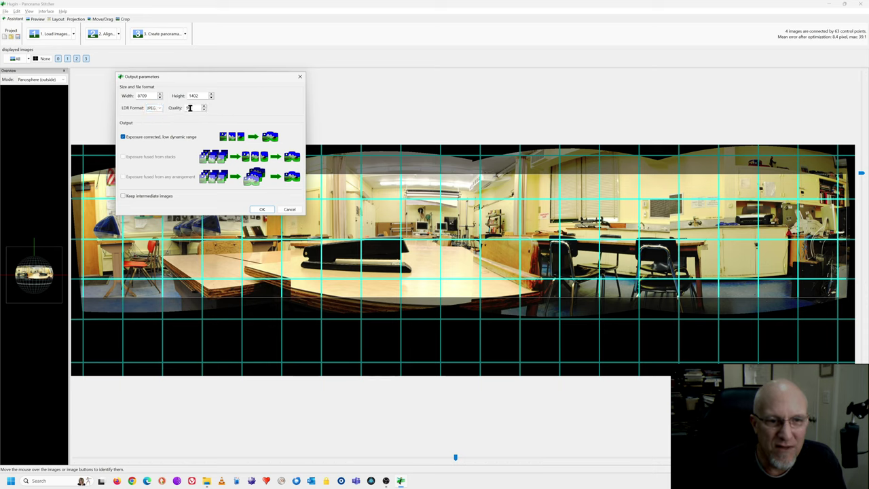
{"action": "double_click", "coordinate": [193, 107]}
{"action": "type", "text": "100"}
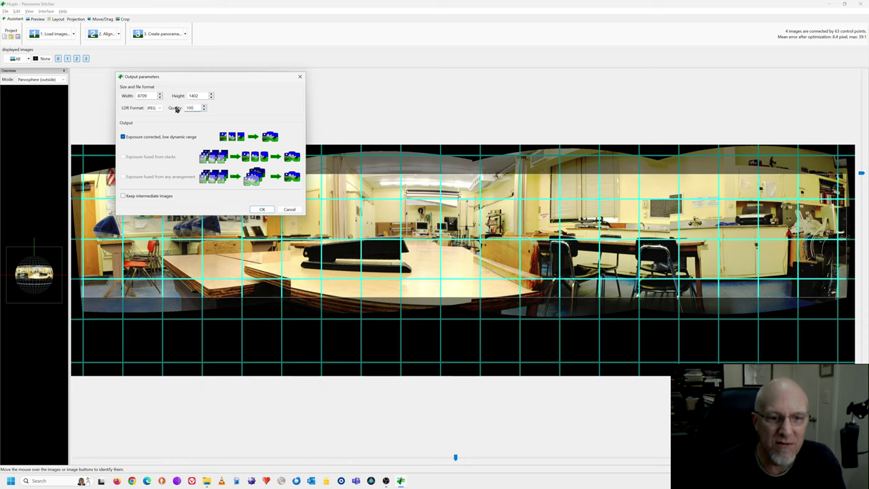
{"action": "left_click", "coordinate": [203, 109]}
{"action": "left_click", "coordinate": [203, 110]}
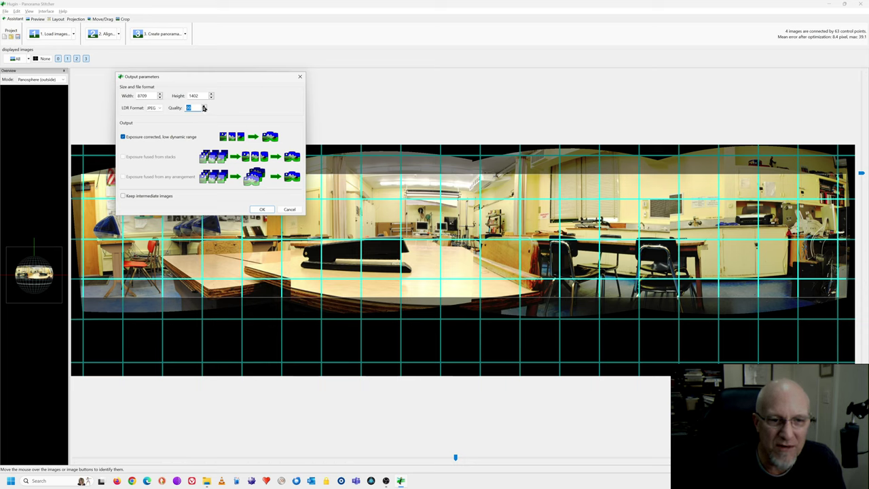
{"action": "left_click", "coordinate": [203, 108]}
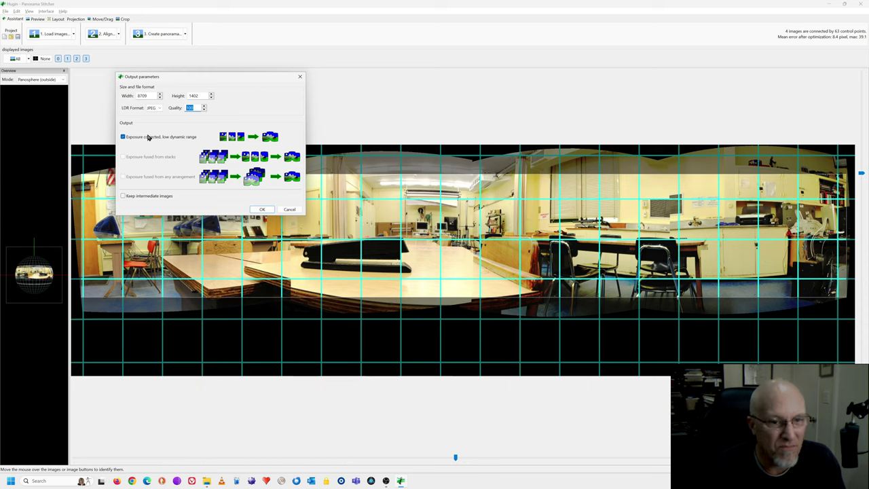
Accept the output parameters and acknowledge the save-before-batch-processing notice
{"action": "left_click", "coordinate": [262, 210]}
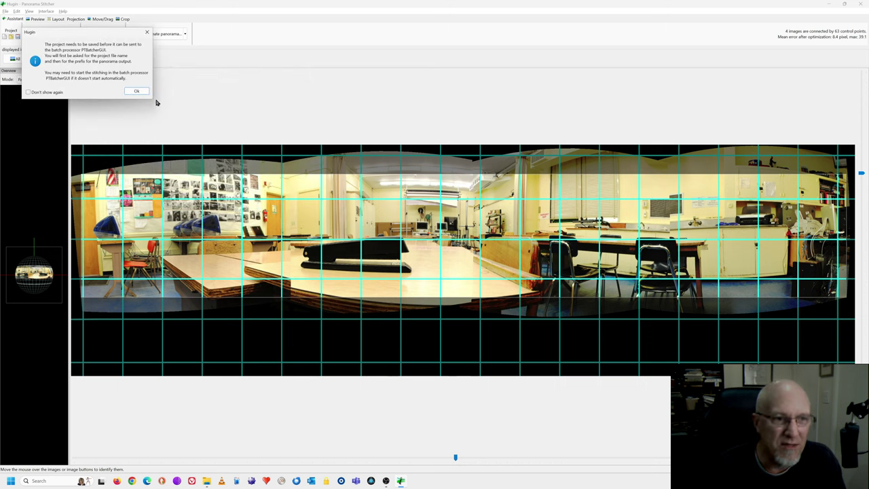
{"action": "left_click_drag", "start_coordinate": [92, 39], "coordinate": [219, 139]}
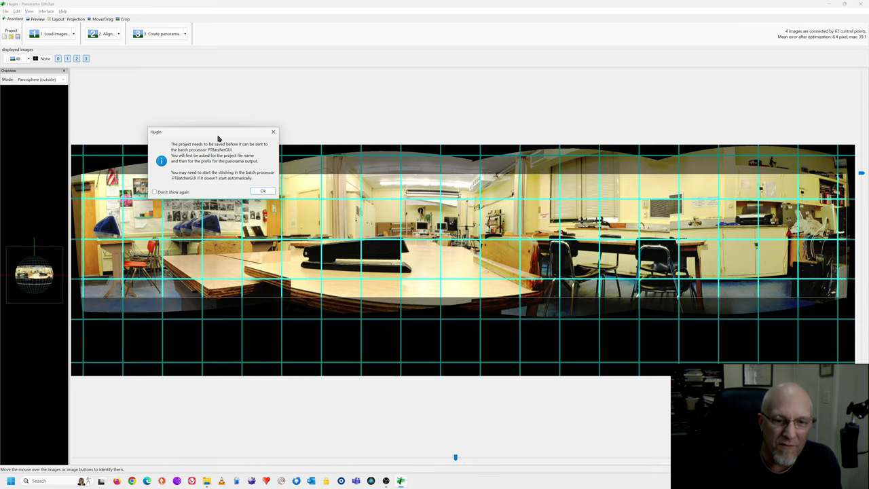
{"action": "left_click", "coordinate": [263, 189]}
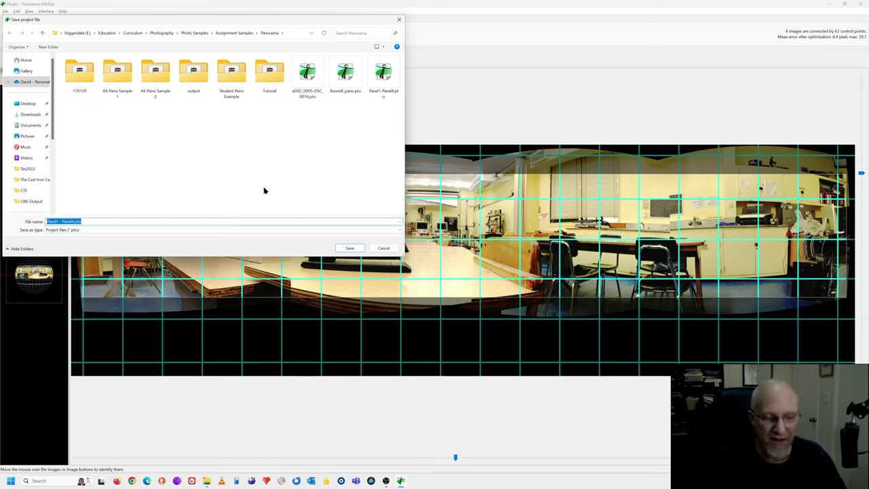
Enter the dated practice-panorama name as the .pto file name and select it all
{"action": "type", "text": "Bunnell"}
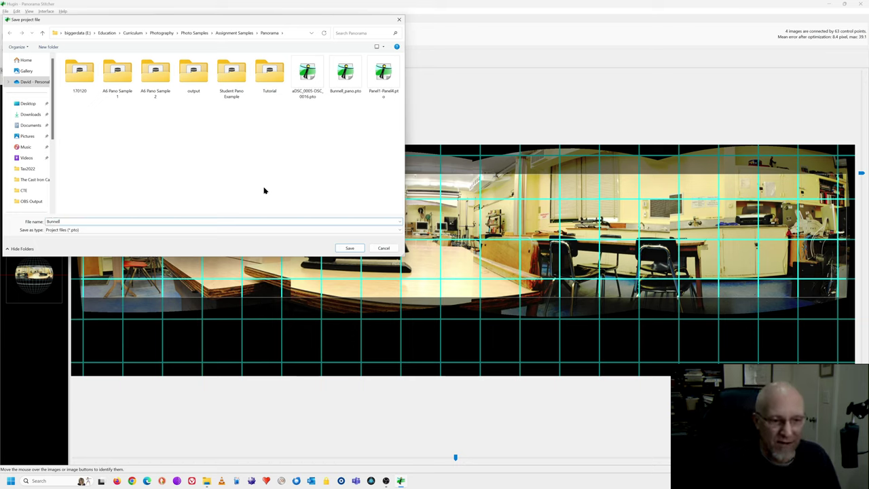
{"action": "type", "text": " Practice Pano 231126"}
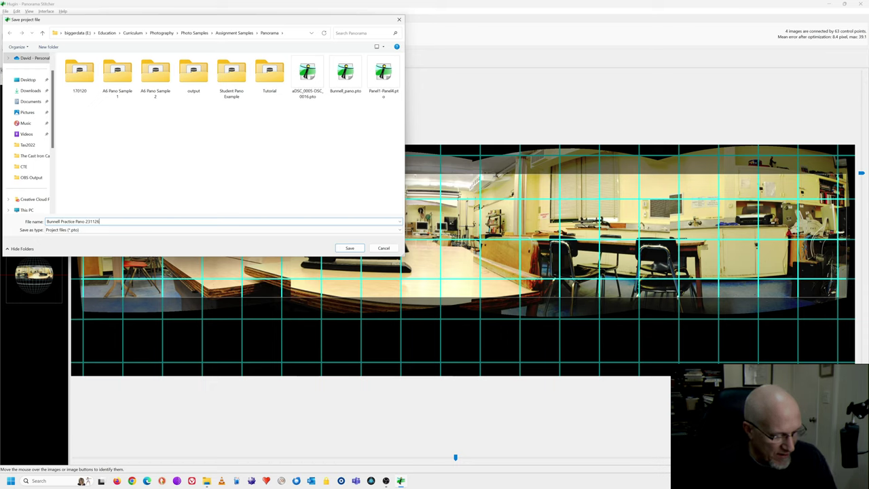
{"action": "key", "text": "ctrl+a"}
{"action": "key", "text": "ctrl+c"}
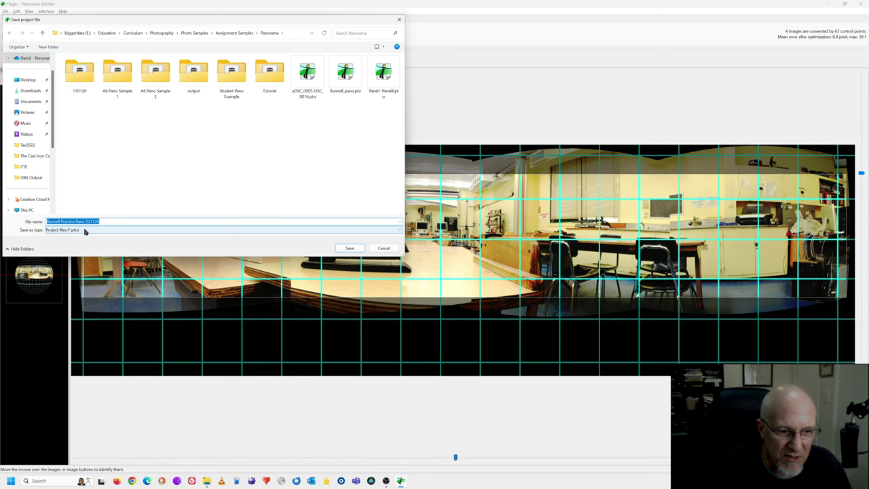
Save the .pto project and paste its name as the stitching output prefix
{"action": "left_click", "coordinate": [349, 249]}
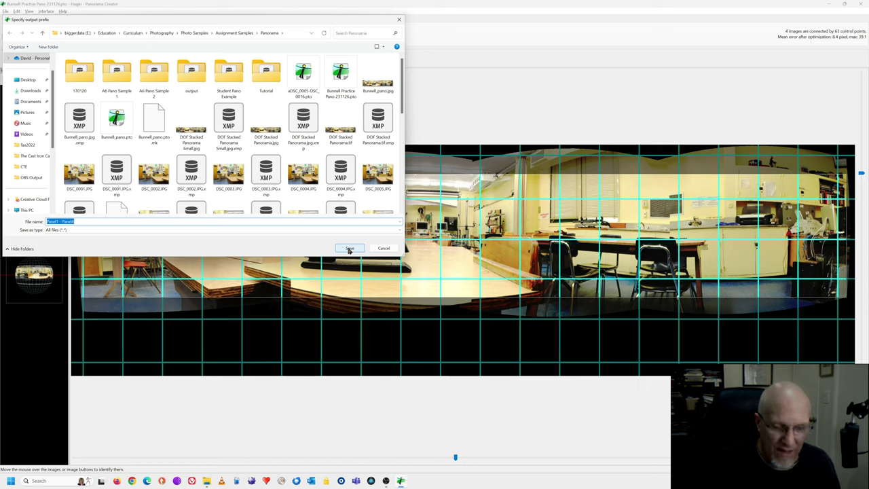
{"action": "key", "text": "ctrl+v"}
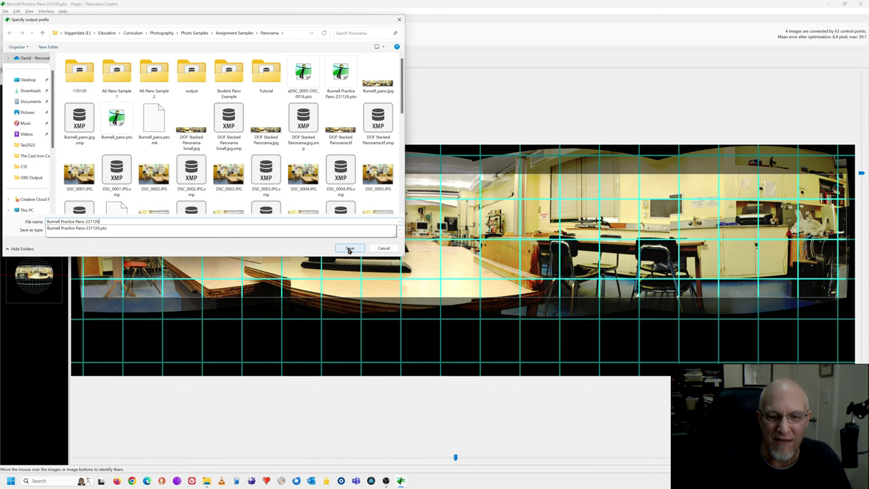
{"action": "left_click", "coordinate": [349, 249]}
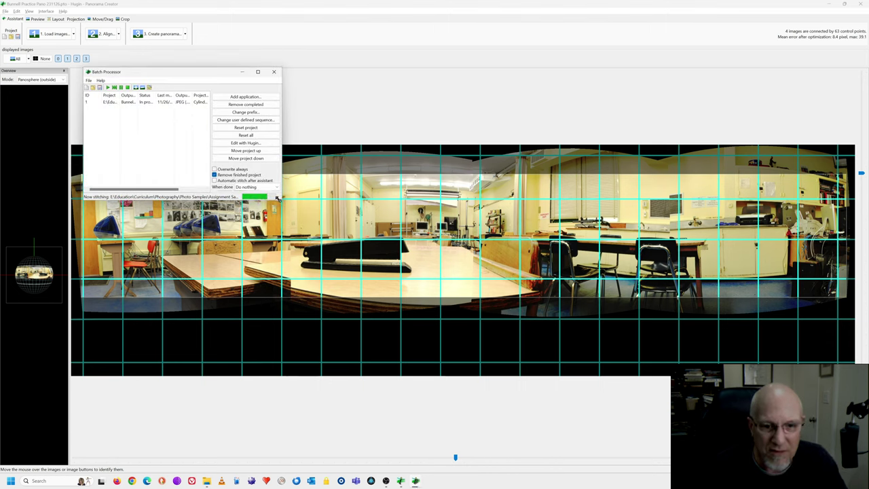
Enlarge the Batch Processor window, then move the finished IrfanView panorama to the top
{"action": "left_click_drag", "start_coordinate": [278, 198], "coordinate": [319, 280]}
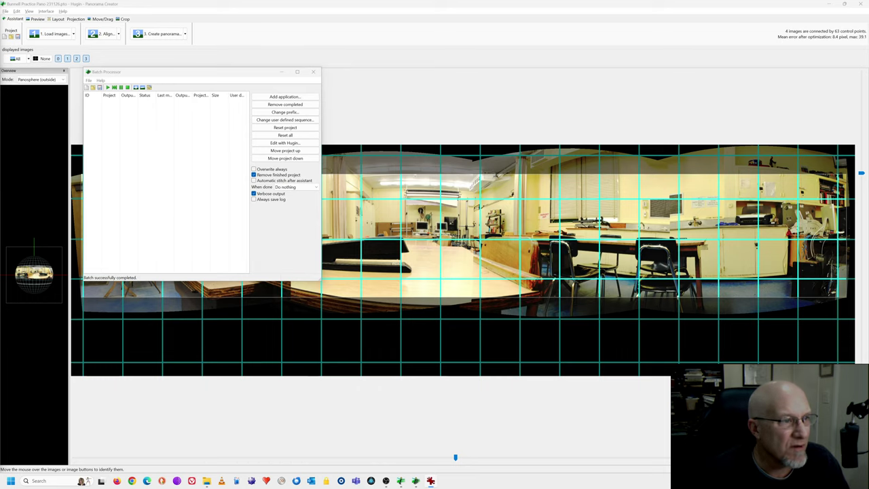
{"action": "left_click_drag", "start_coordinate": [186, 140], "coordinate": [596, 2]}
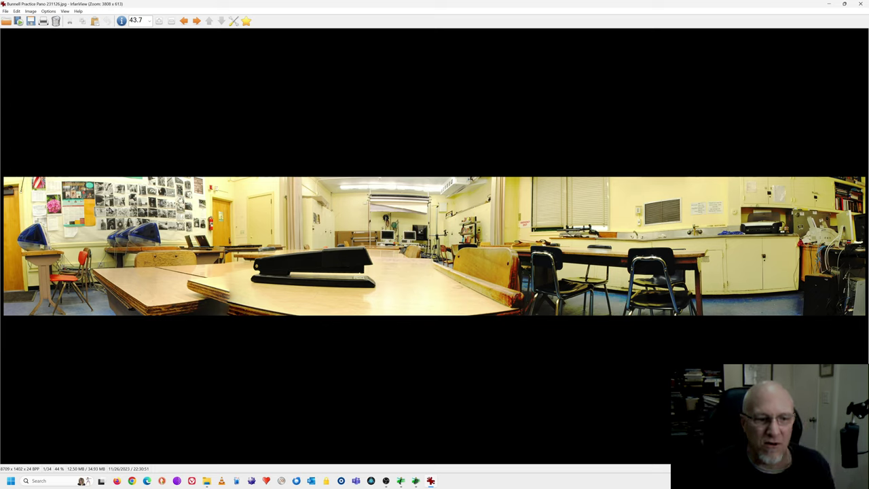
Dismiss the end-of-folder prompt and zoom into the panorama
{"action": "key", "text": "Right"}
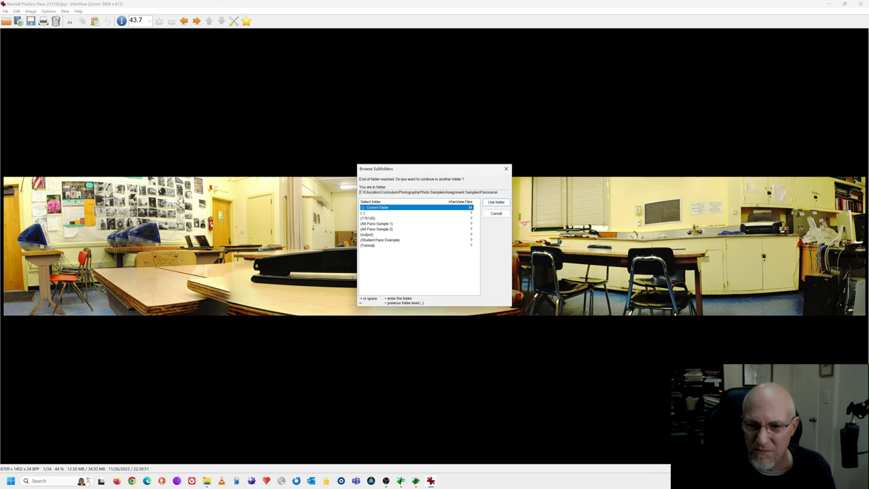
{"action": "left_click", "coordinate": [497, 214]}
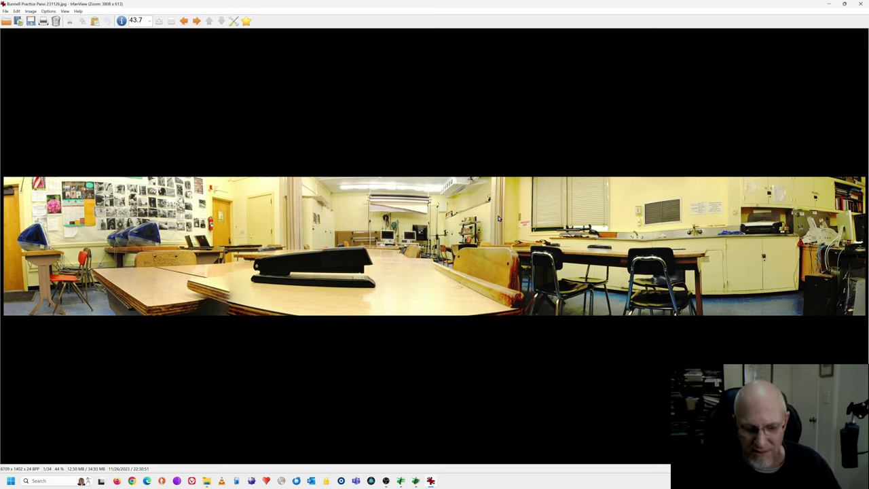
{"action": "scroll", "coordinate": [498, 218], "scroll_direction": "up", "scroll_amount": 4}
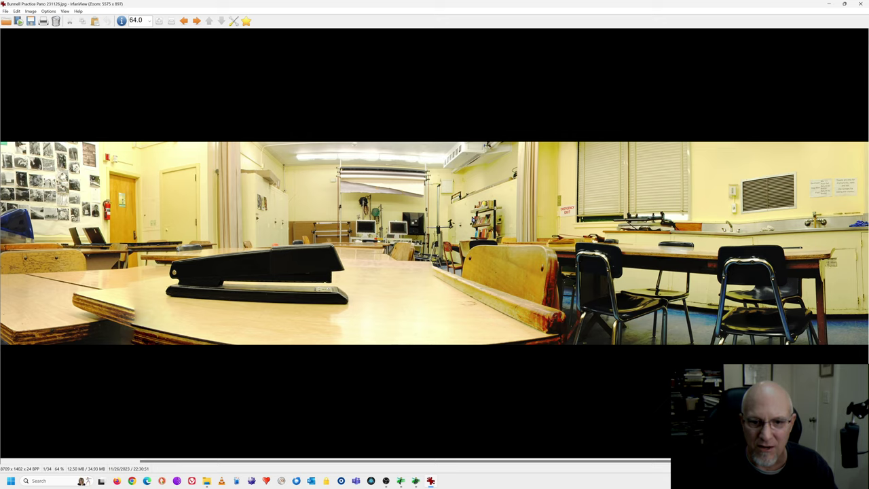
{"action": "scroll", "coordinate": [473, 218], "scroll_direction": "up", "scroll_amount": 4}
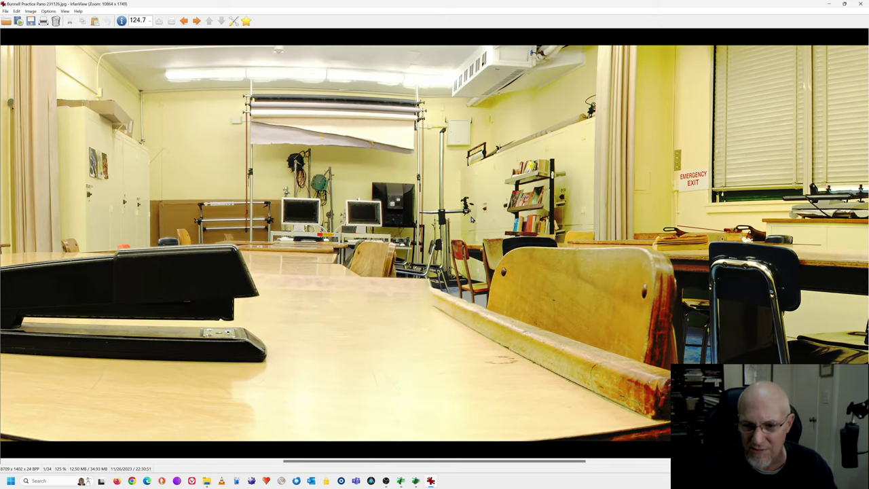
Pan right across the magnified panorama to the sink wall
{"action": "key", "text": "Right"}
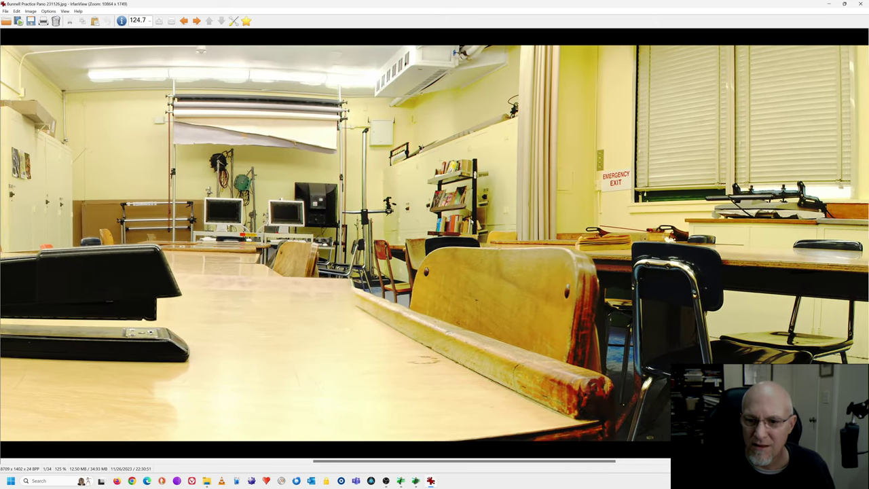
{"action": "key", "text": "Right"}
{"action": "key", "text": "Right"}
{"action": "key", "text": "Right"}
{"action": "key", "text": "Right"}
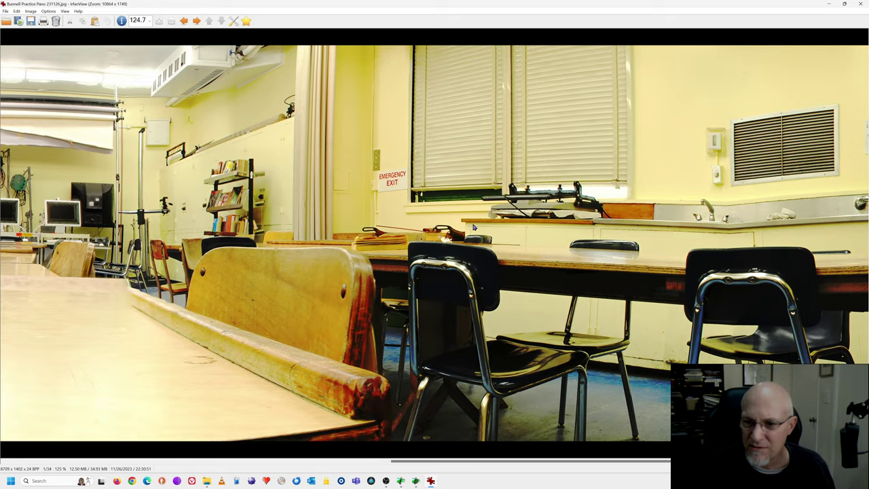
{"action": "key", "text": "Right"}
{"action": "key", "text": "Right"}
{"action": "key", "text": "Right"}
{"action": "key", "text": "Right"}
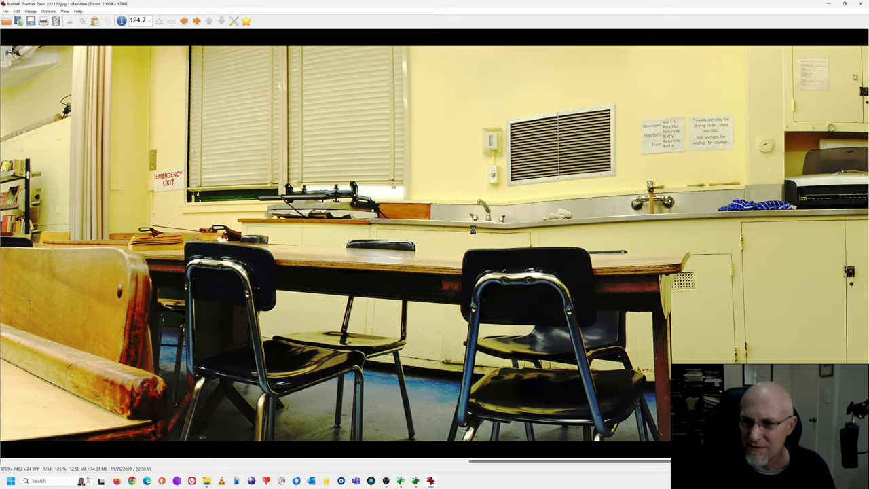
{"action": "key", "text": "Right"}
{"action": "key", "text": "Right"}
{"action": "key", "text": "Right"}
{"action": "key", "text": "Right"}
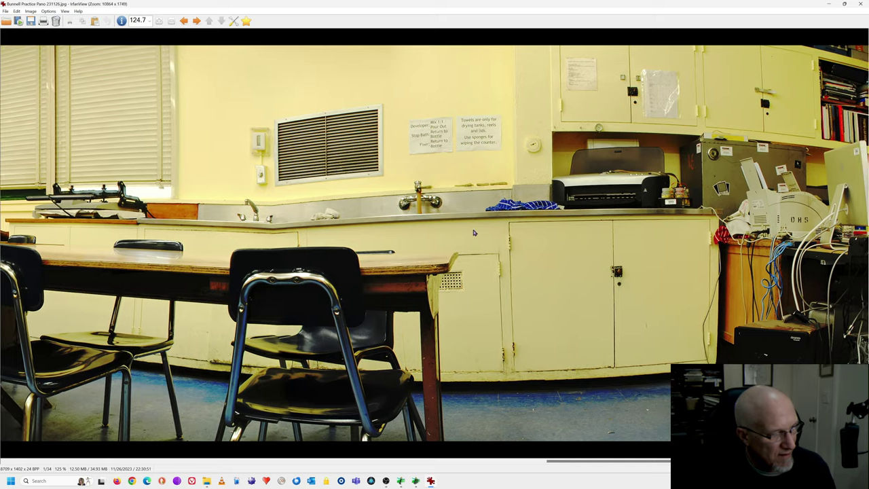
{"action": "key", "text": "Right"}
Pan back left across the panorama to the stapler
{"action": "key", "text": "Left"}
{"action": "key", "text": "Left"}
{"action": "key", "text": "Left"}
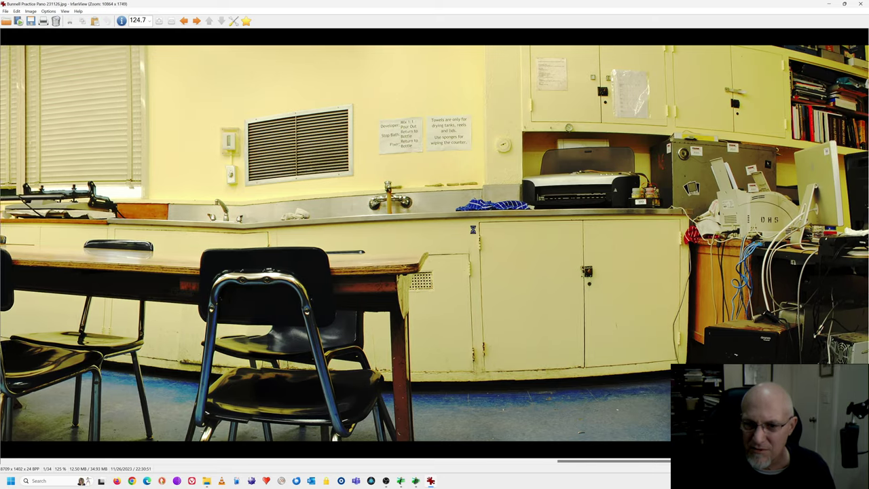
{"action": "key", "text": "Left"}
{"action": "key", "text": "Left"}
{"action": "key", "text": "Left"}
{"action": "key", "text": "Left"}
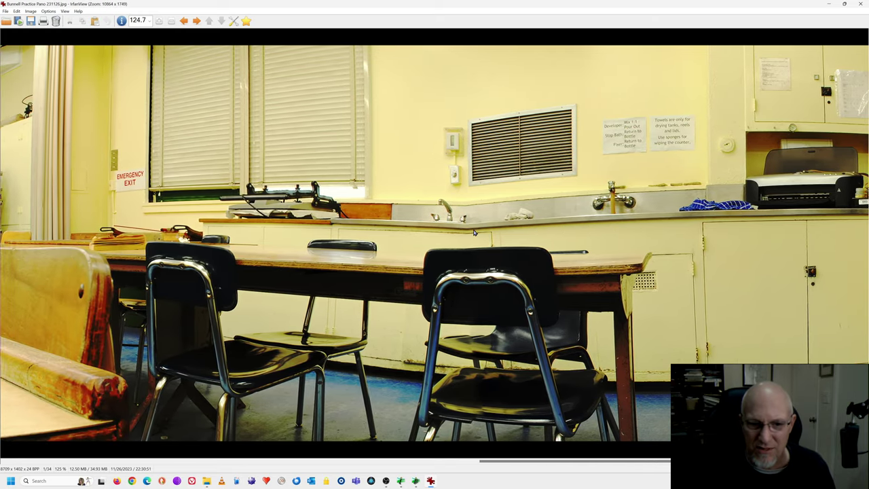
{"action": "key", "text": "Left"}
{"action": "key", "text": "Left"}
{"action": "key", "text": "Left"}
{"action": "key", "text": "Left"}
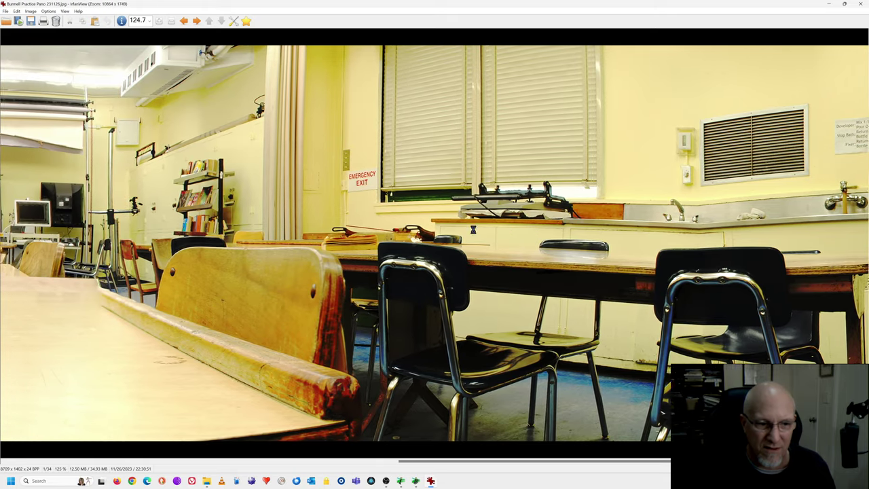
{"action": "key", "text": "Left"}
{"action": "key", "text": "Left"}
{"action": "key", "text": "Left"}
{"action": "key", "text": "Left"}
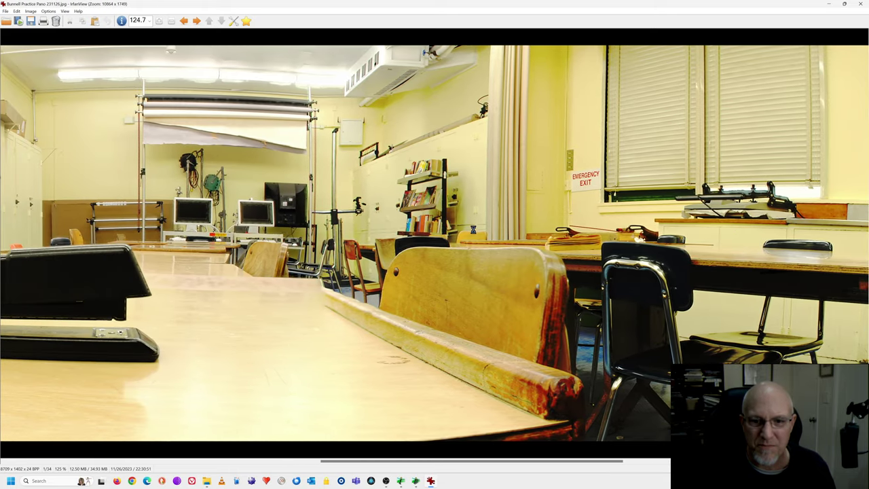
{"action": "key", "text": "Left"}
{"action": "key", "text": "Left"}
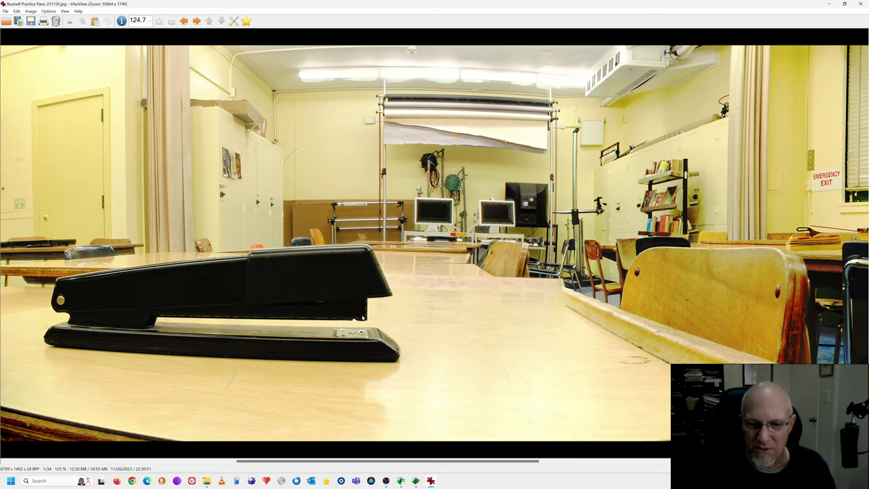